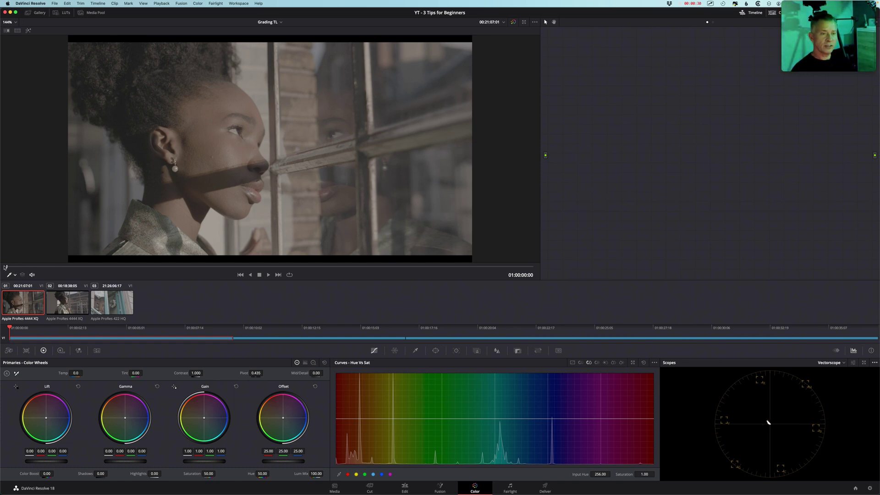
Mark the opening frame of the first clip at 01:00:00:00 and show marker overlays in the viewer.
drag(7, 268, 501, 271)
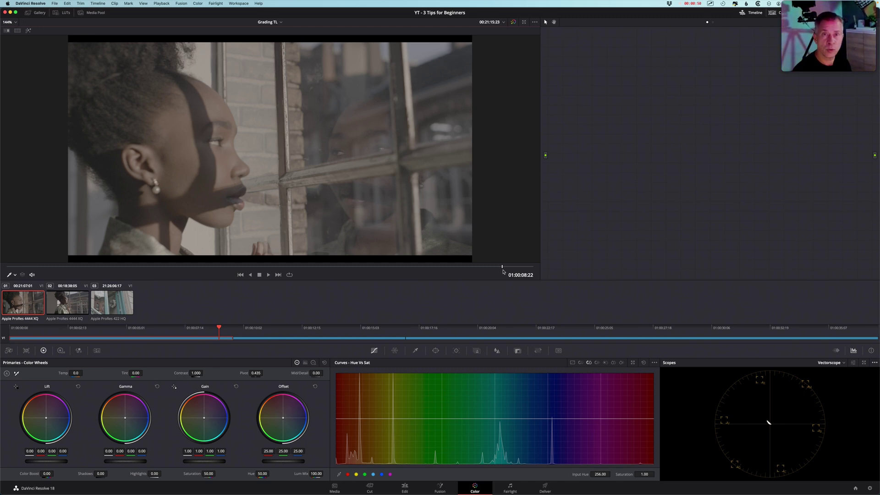
drag(503, 271, 1, 271)
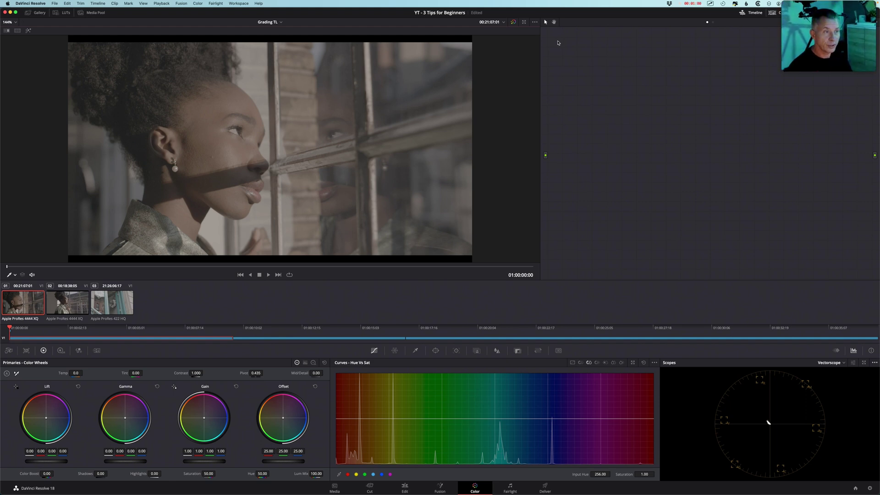
click(535, 23)
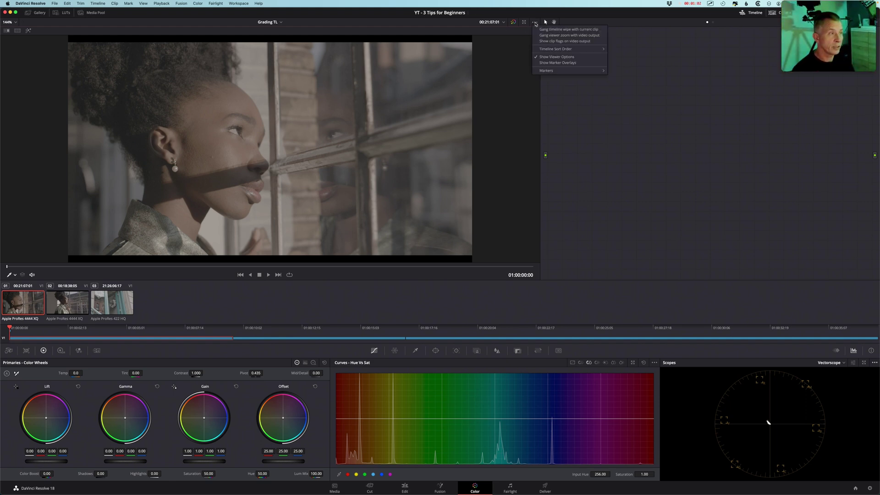
click(557, 63)
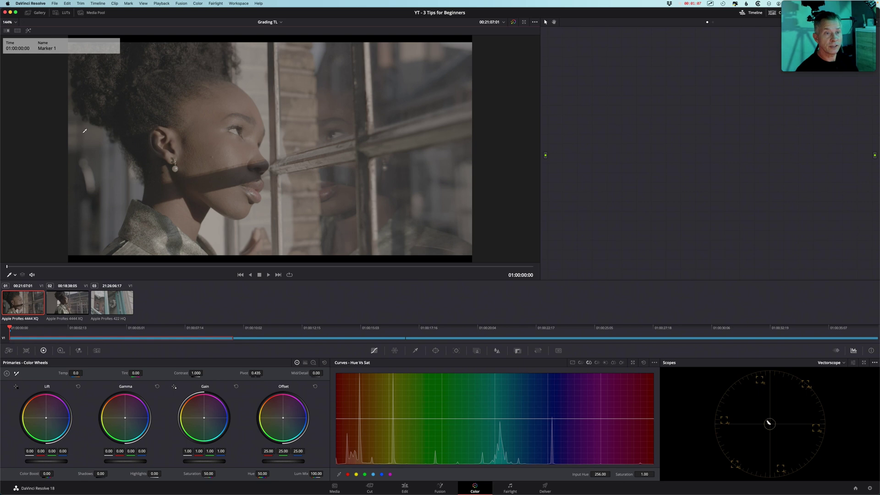
Add a timeline marker on the first frame of the second clip, at 01:00:09:12.
click(68, 311)
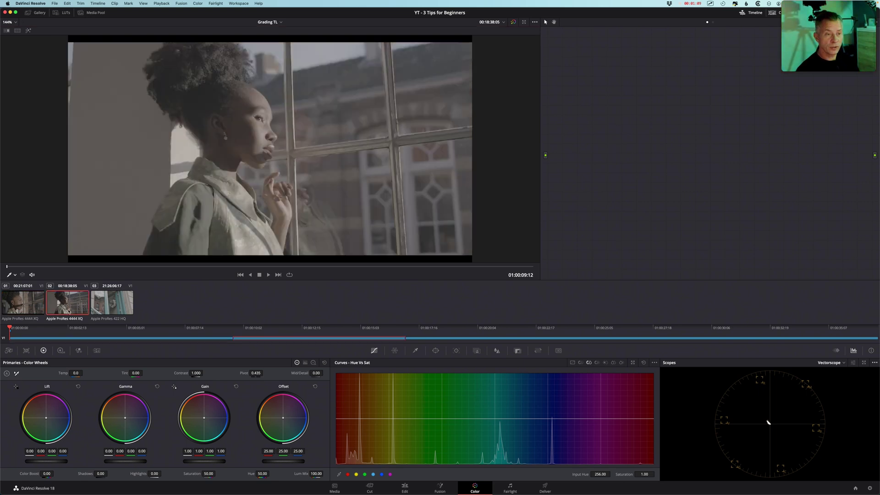
mouse_move(7, 267)
mouse_down()
mouse_move(465, 271)
mouse_move(2, 280)
mouse_up()
key(m)
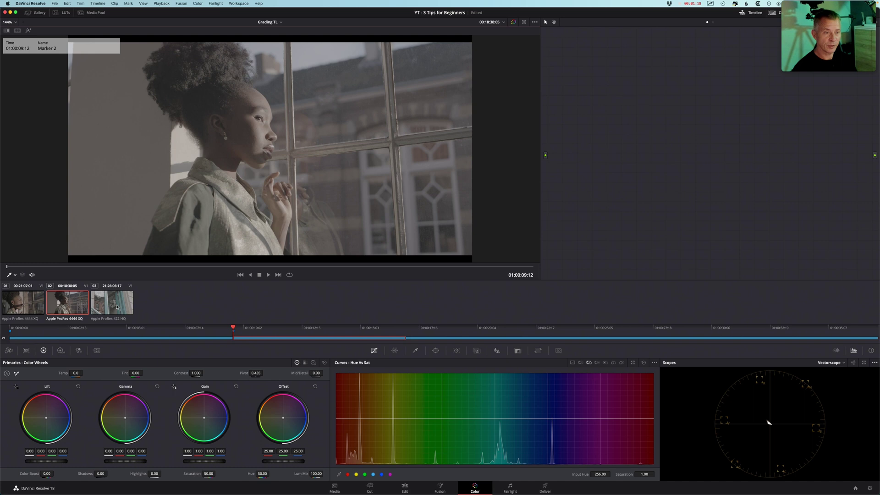
Add a timeline marker in the third clip at 01:00:35:09, where the blonde woman in the blue dress is shown.
click(116, 306)
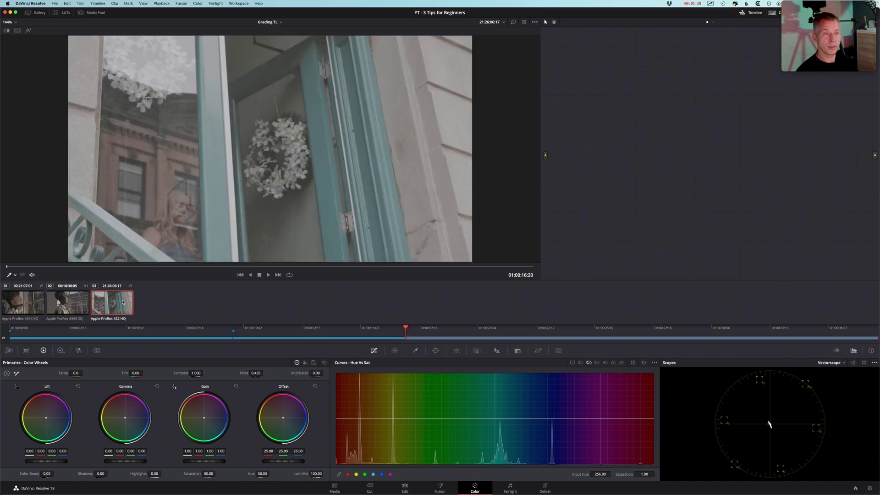
drag(12, 269, 32, 277)
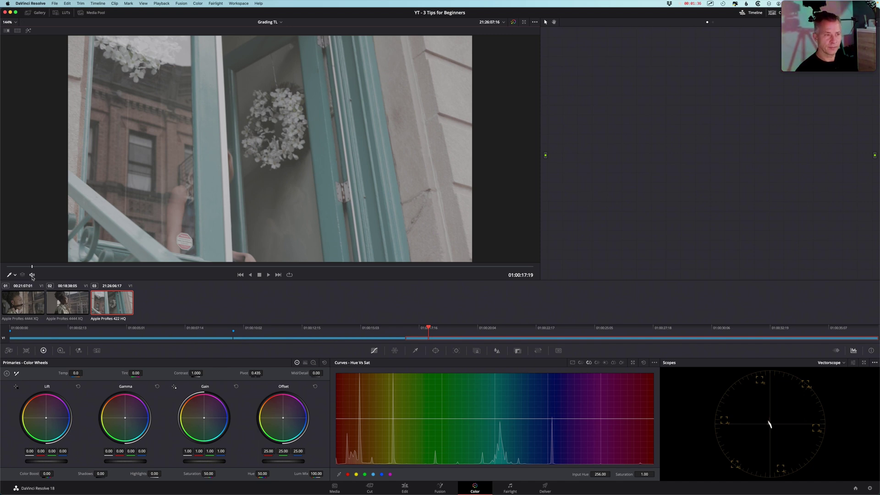
drag(32, 277, 495, 282)
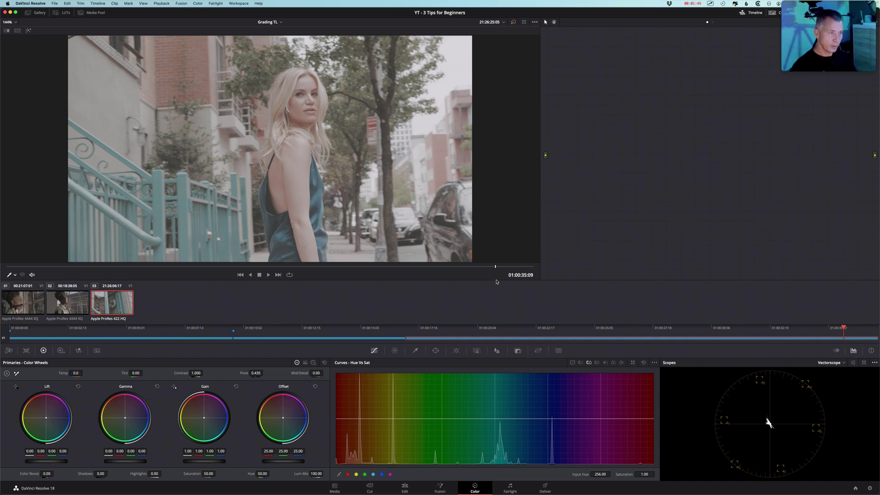
key(m)
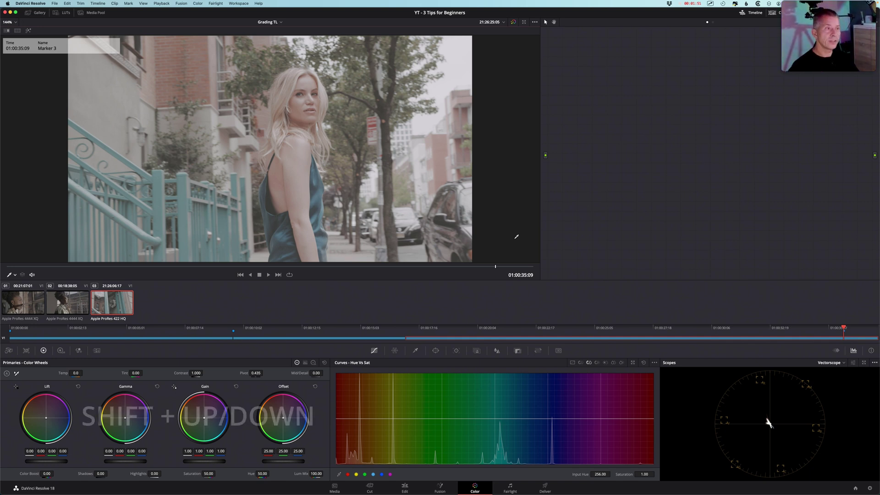
Return to the first timeline marker and change its color to cyan on the Edit page.
key(shift+Up)
key(shift+Up)
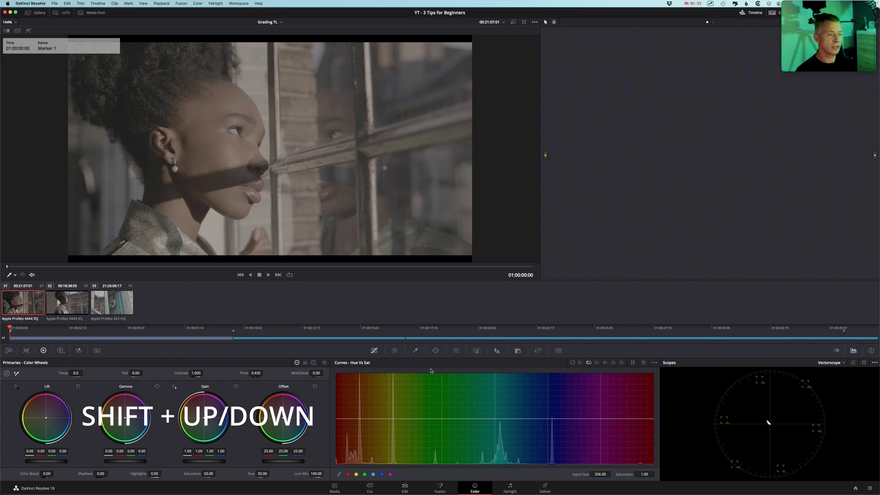
click(404, 487)
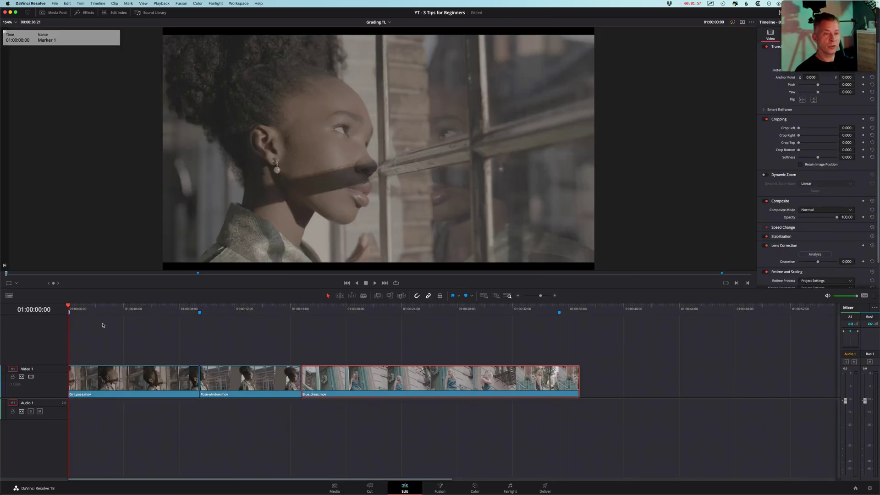
double_click(70, 312)
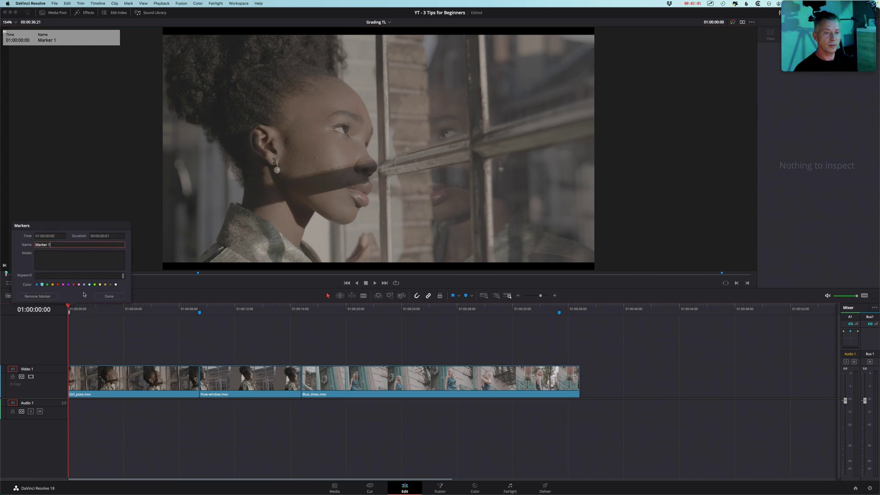
click(108, 296)
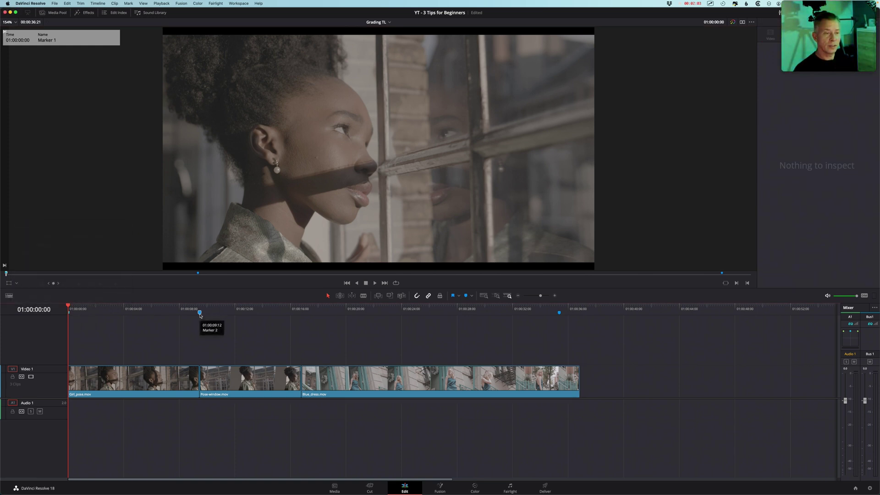
Change the color of the second and third timeline markers to cyan.
double_click(200, 312)
click(170, 286)
click(237, 296)
click(241, 309)
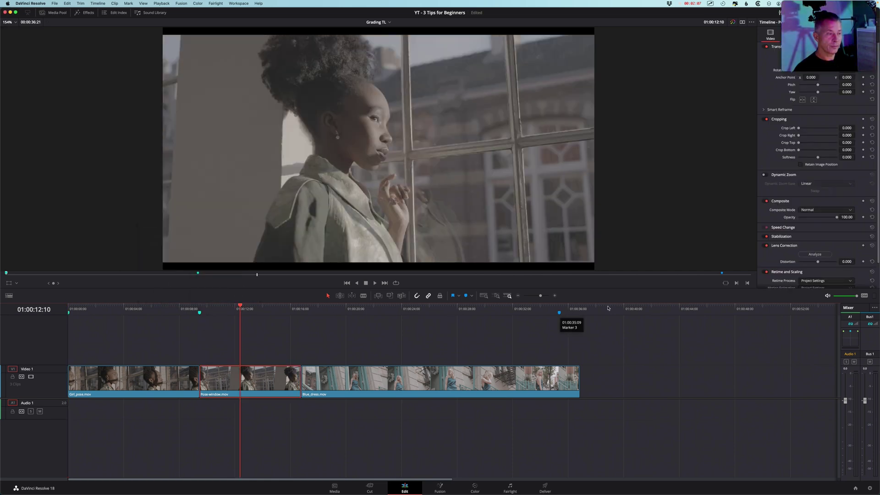
double_click(559, 312)
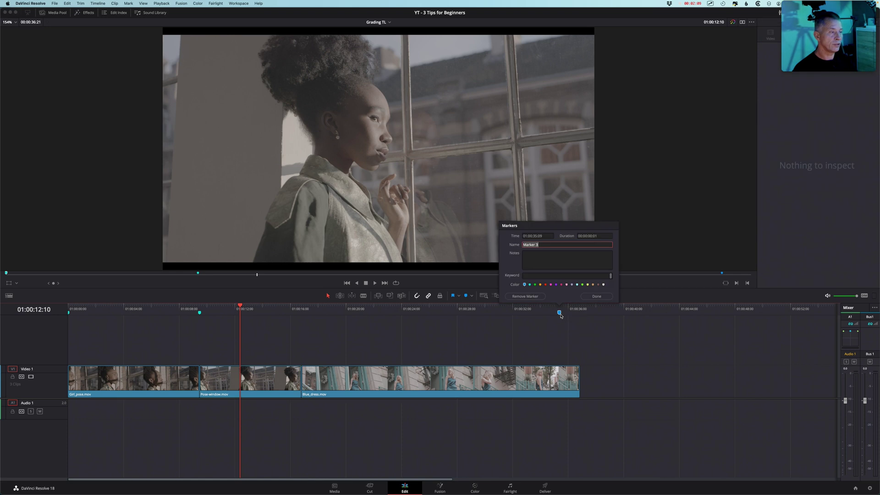
click(530, 285)
click(600, 297)
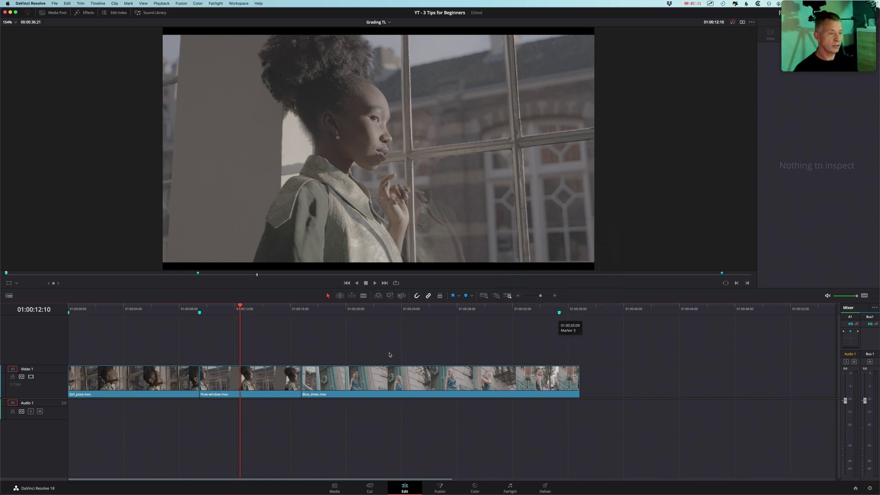
Step back and forth through the timeline markers, finishing on the first one.
key(shift+Up)
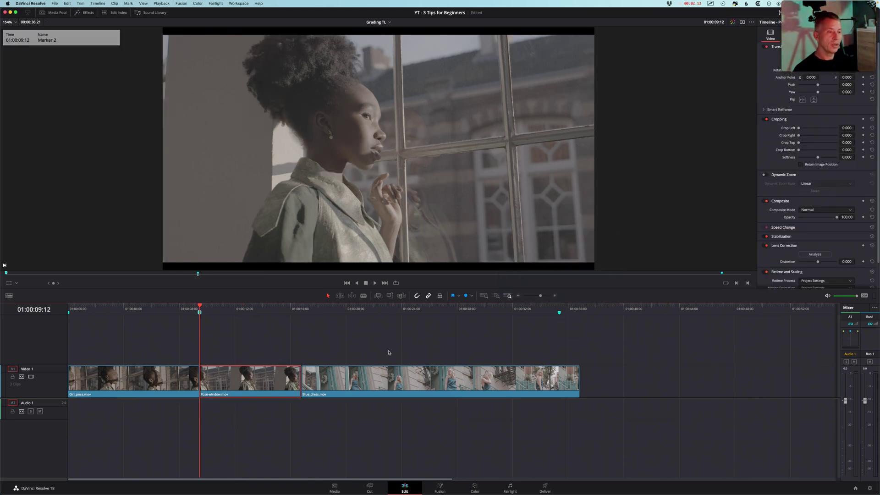
key(shift+Down)
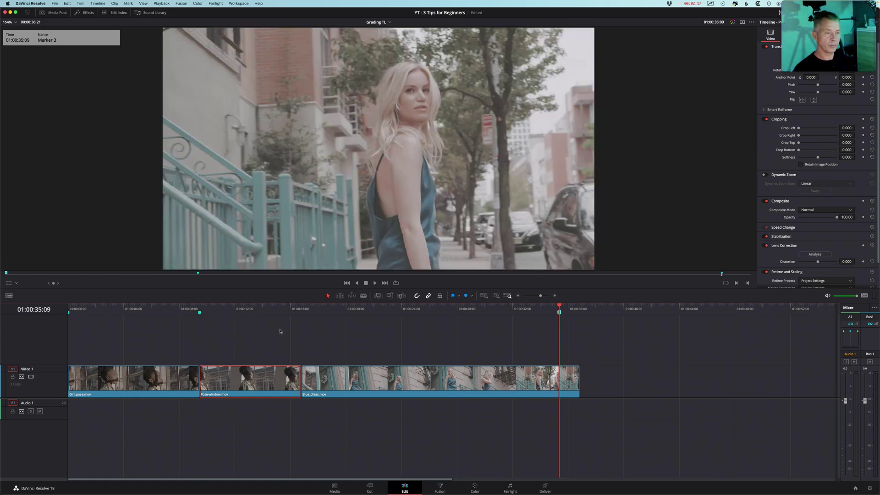
key(shift+Up)
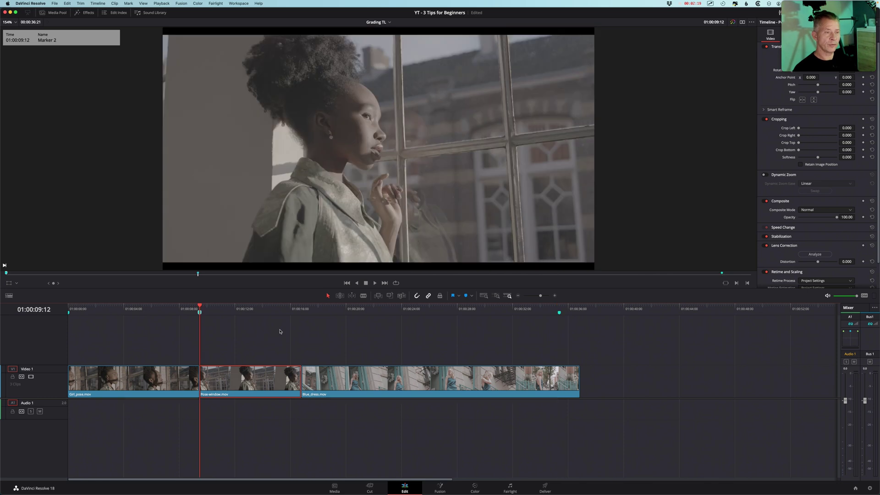
key(shift+Up)
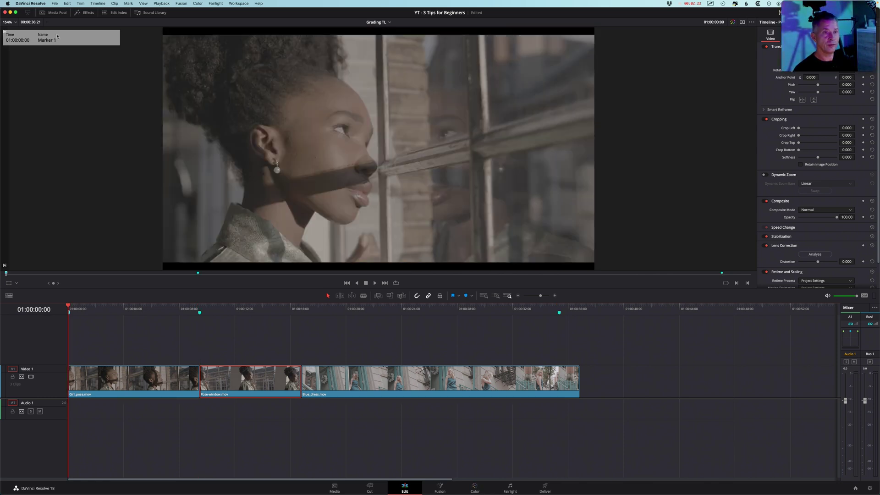
Return to the Color page and hide the marker overlays in its viewer.
click(474, 487)
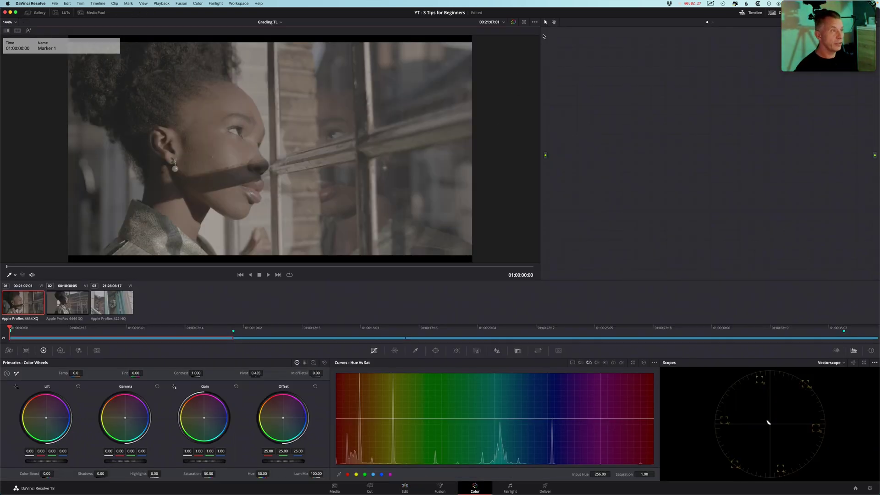
click(534, 23)
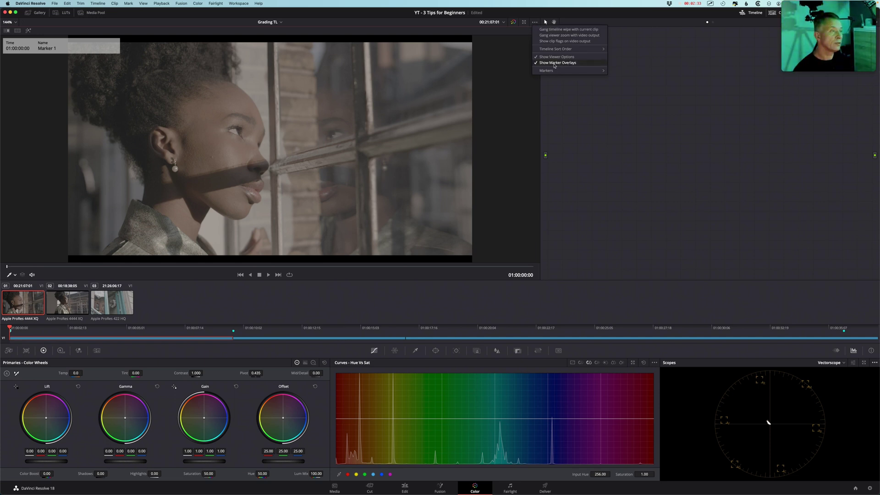
click(556, 63)
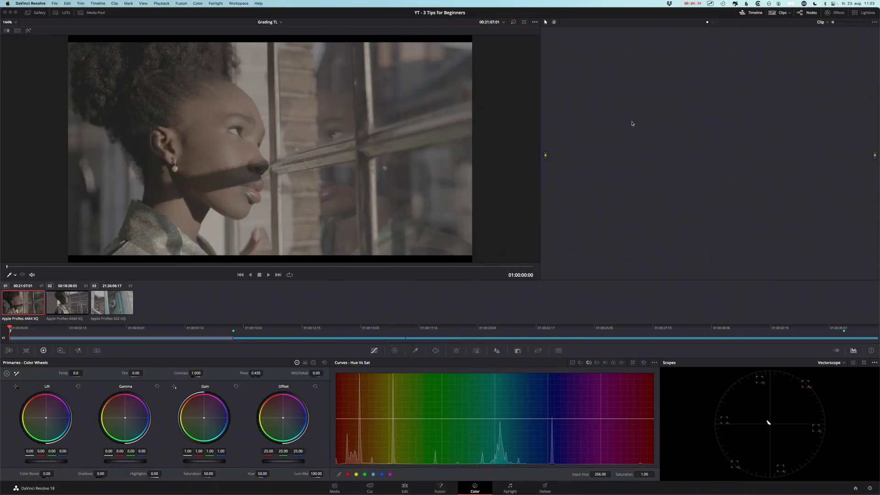
Create three serial nodes for the first clip, and add two layer nodes beneath the third.
click(632, 124)
key(alt+s)
key(alt+s)
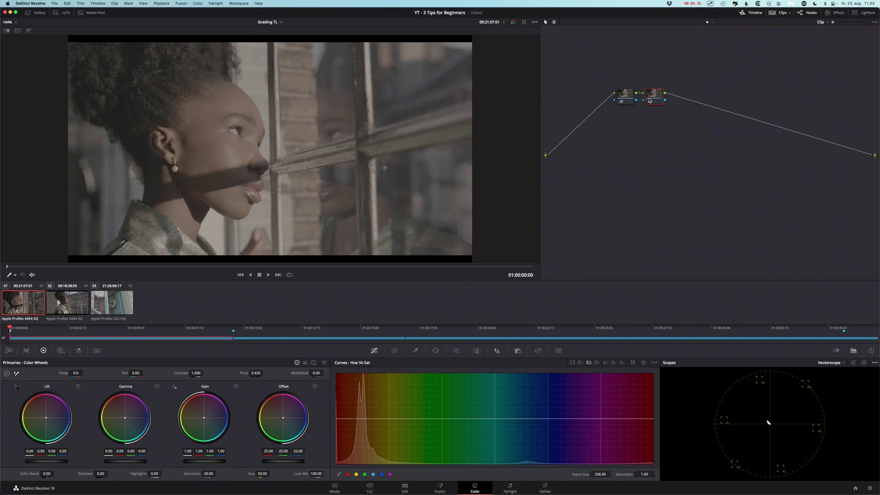
key(alt+s)
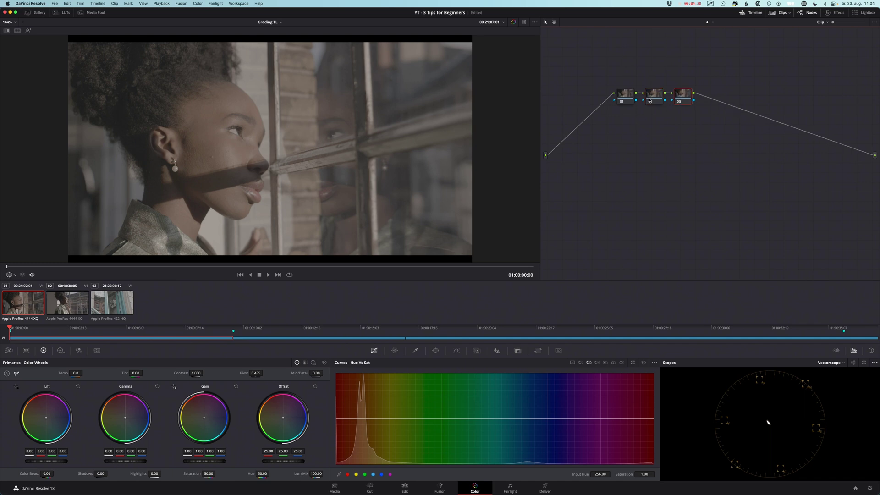
key(alt+l)
key(alt+l)
Add a serial node after the layer mixer and a parallel node alongside it.
click(713, 98)
key(alt+s)
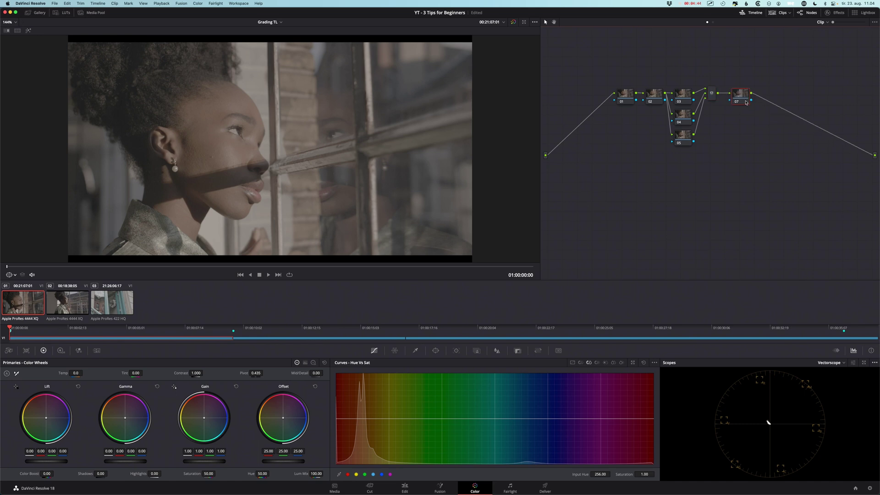
key(alt+p)
Add a node after the parallel mixer, place it below the node tree, and attach an outside node to it.
click(771, 96)
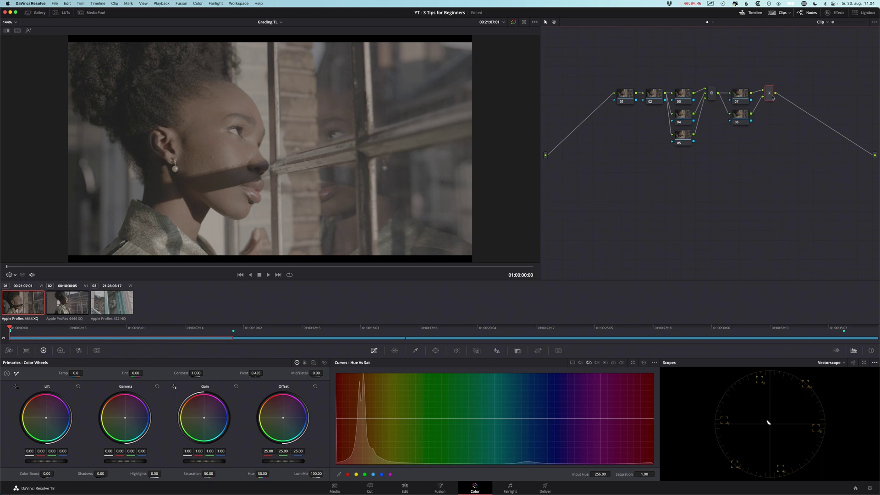
key(alt+o)
drag(798, 96, 635, 206)
right_click(635, 207)
mouse_move(660, 234)
click(700, 258)
click(658, 209)
Add two serial nodes after the outside node and shift the whole node tree slightly within the graph.
key(alt+s)
key(alt+s)
drag(612, 61, 779, 220)
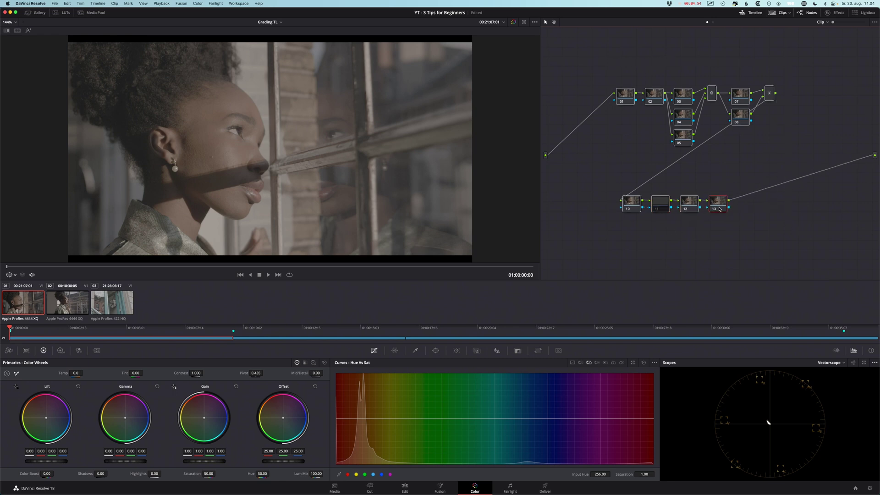
drag(723, 205, 709, 209)
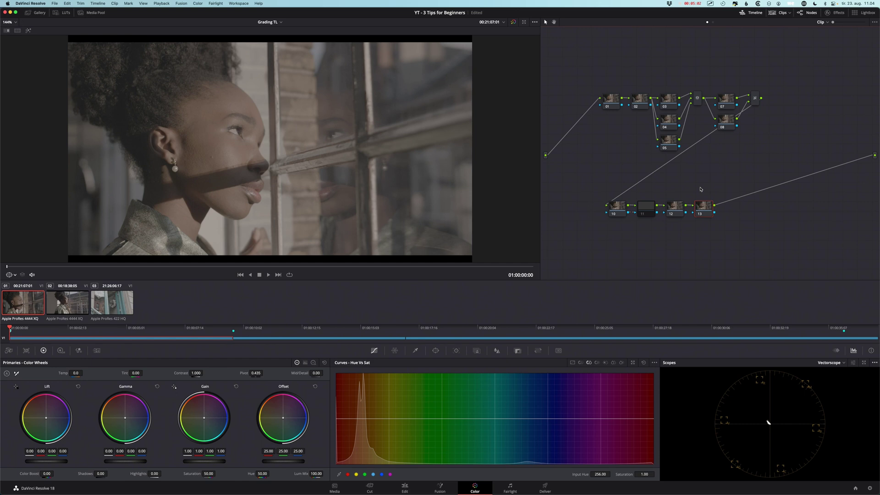
Delete all nodes from the first clip's graph and build a fresh chain of three serial nodes.
drag(585, 71, 800, 242)
key(Delete)
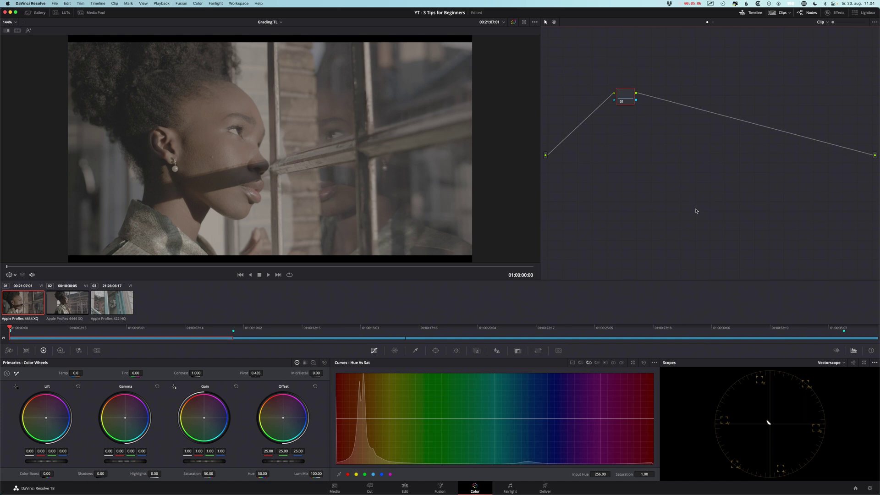
key(alt+s)
key(alt+s)
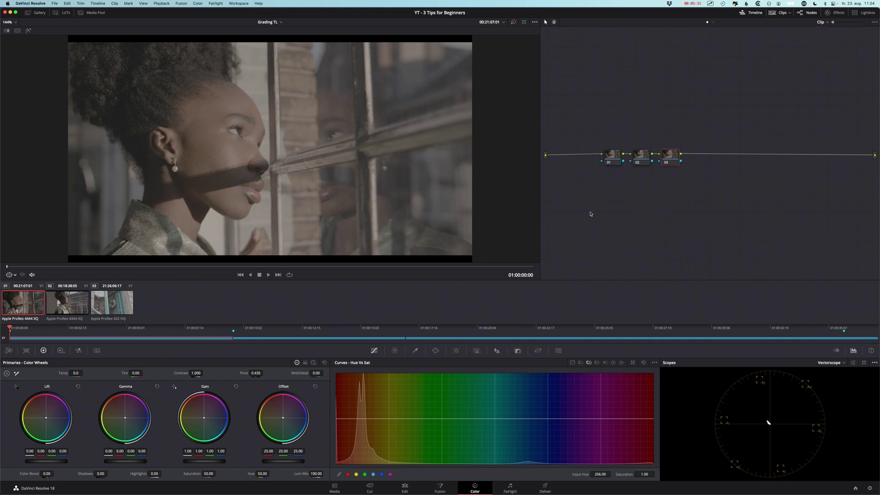
Move the first serial node away from the other two and label it EXP.
drag(613, 163, 592, 166)
text(P)
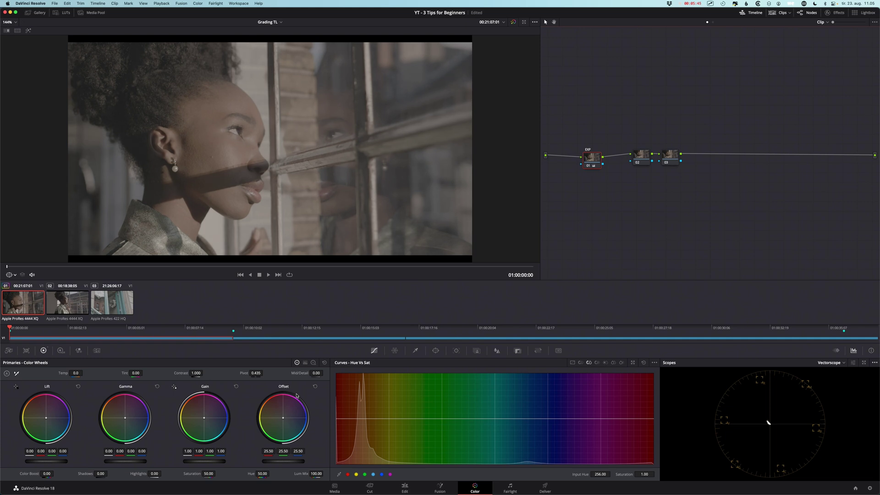
Switch the scope to Waveform and set the EXP node's offset to 17.00, lift to -0.01, gamma to 0.02 and gain to 1.02.
click(819, 363)
click(831, 378)
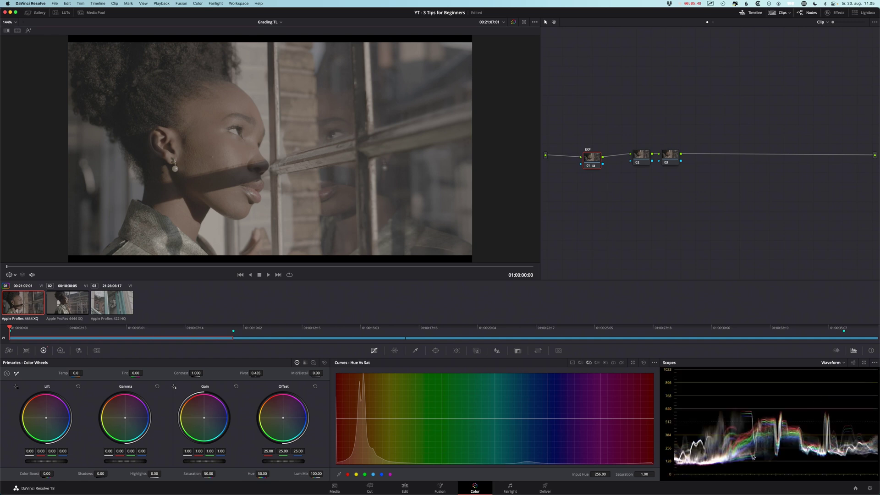
key(KP_Subtract)
key(KP_Subtract)
key(KP_Subtract)
key(KP_Subtract)
key(KP_Subtract)
key(KP_Subtract)
key(KP_Subtract)
key(KP_Subtract)
key(KP_Subtract)
key(KP_Subtract)
key(KP_Subtract)
key(KP_Subtract)
key(KP_Subtract)
key(KP_Subtract)
key(KP_Subtract)
key(KP_Subtract)
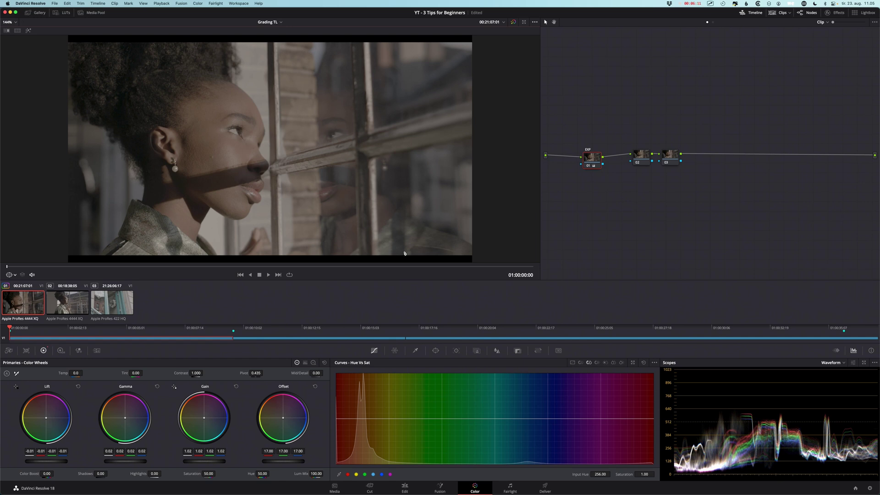
Compare the image without and with the EXP node, and label the second node BAL with gain at red 1.02, green 0.98, blue 0.97.
key(super+d)
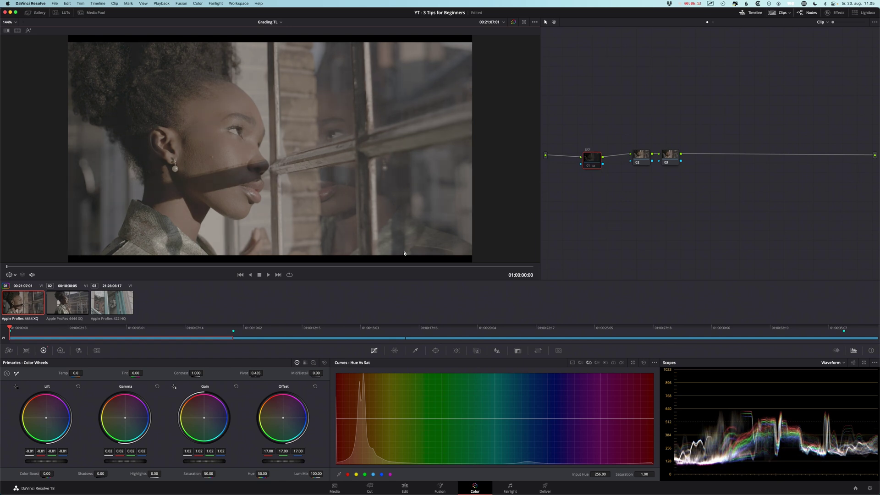
key(super+d)
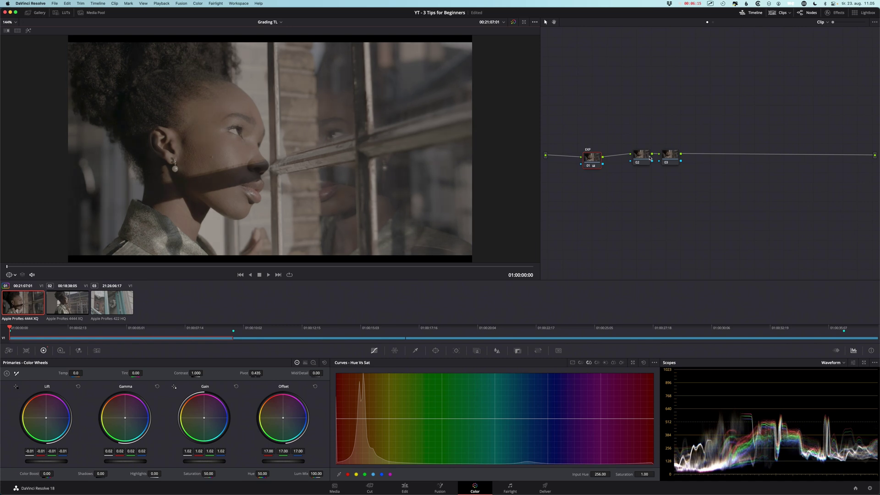
drag(650, 157, 629, 164)
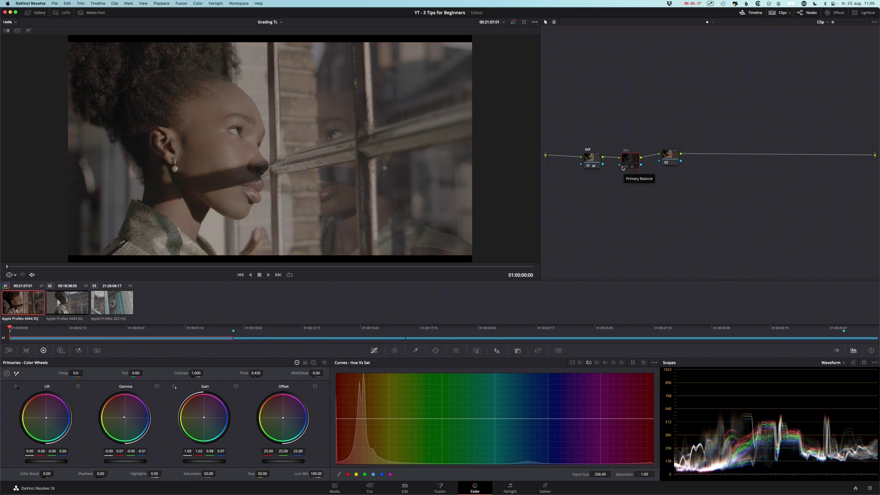
Align the third node with the others, label it CON/SAT, and set contrast to 1.086, pivot to 0.429 and saturation to 51.55.
drag(667, 162, 668, 165)
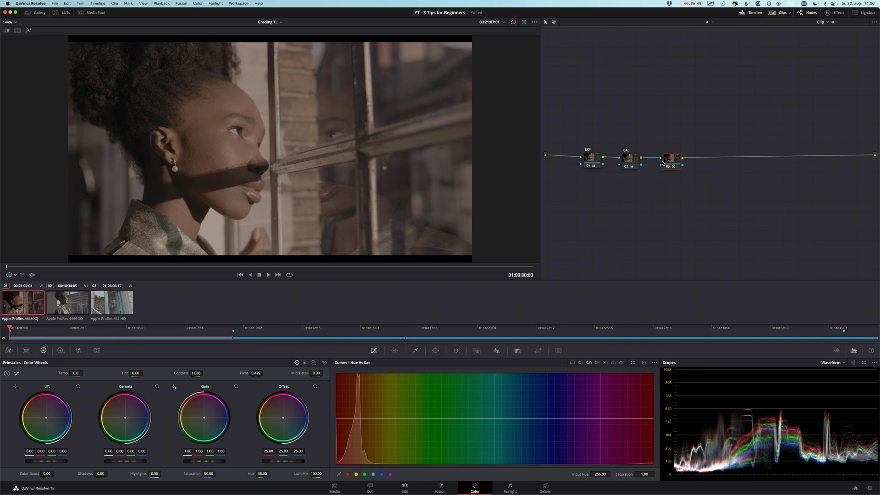
key(F2)
key(shift+7)
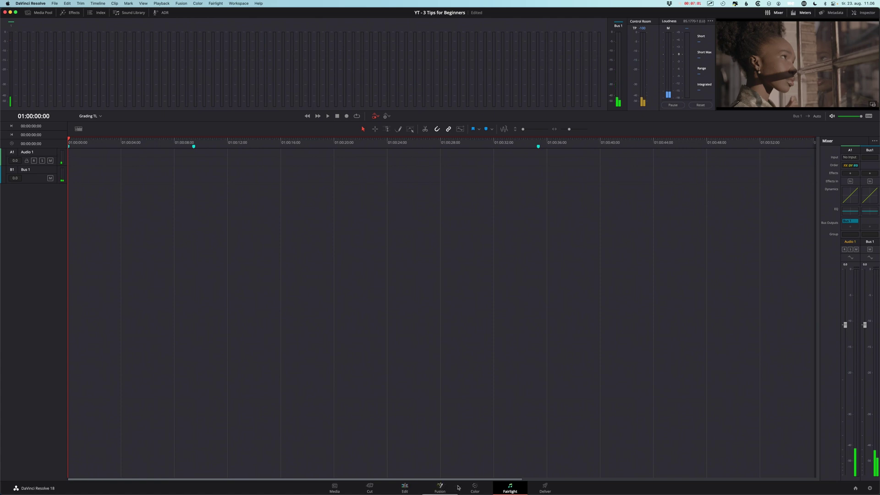
click(475, 489)
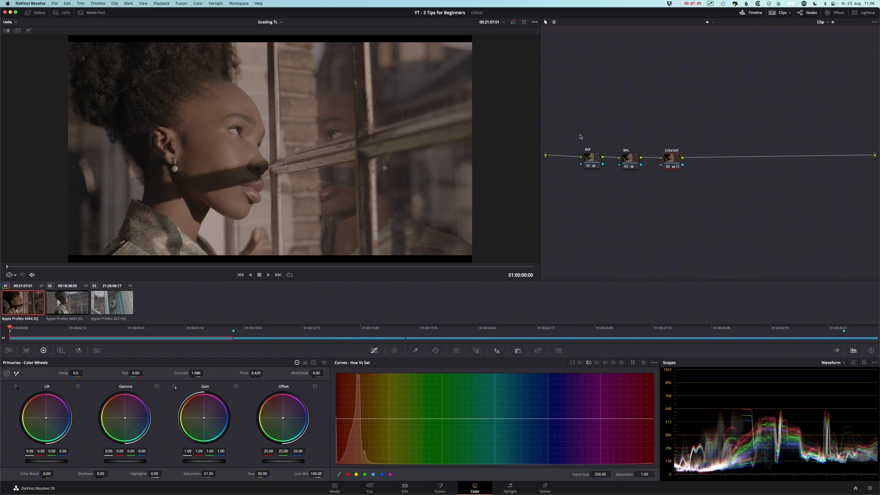
Select all three nodes and compare the first clip with them disabled and enabled together.
drag(562, 121, 692, 186)
key(super+d)
key(super+d)
Copy the first clip's grade onto the second clip and set up a Selected Clips split screen of both clips.
click(69, 305)
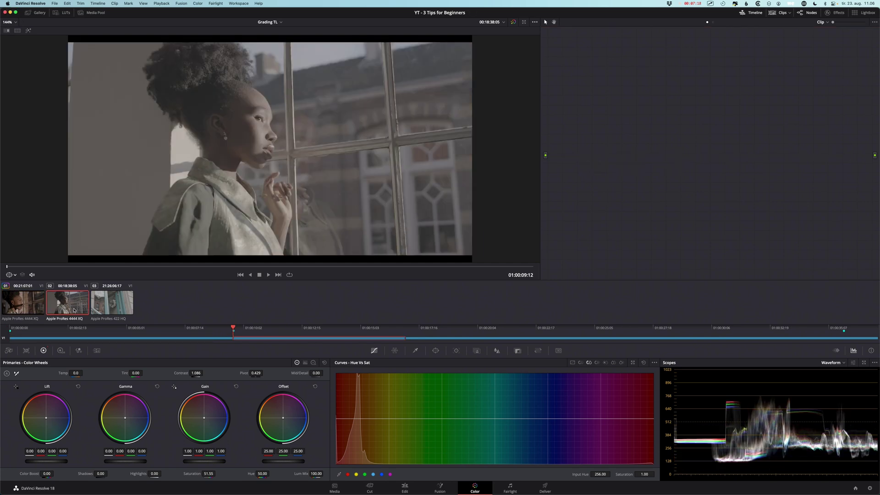
middle_click(23, 305)
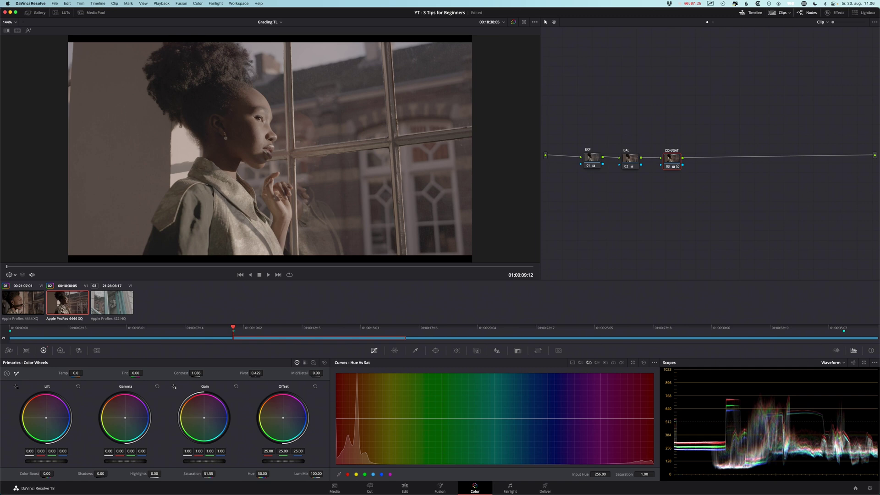
super+click(27, 308)
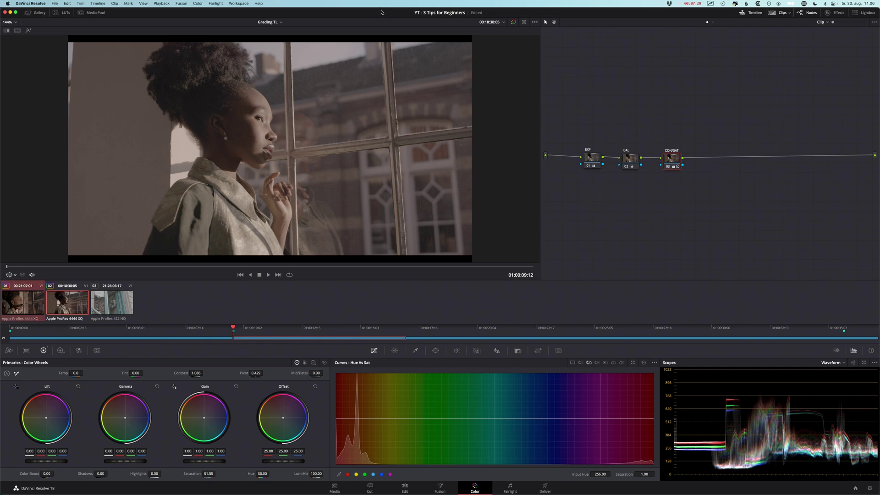
click(17, 30)
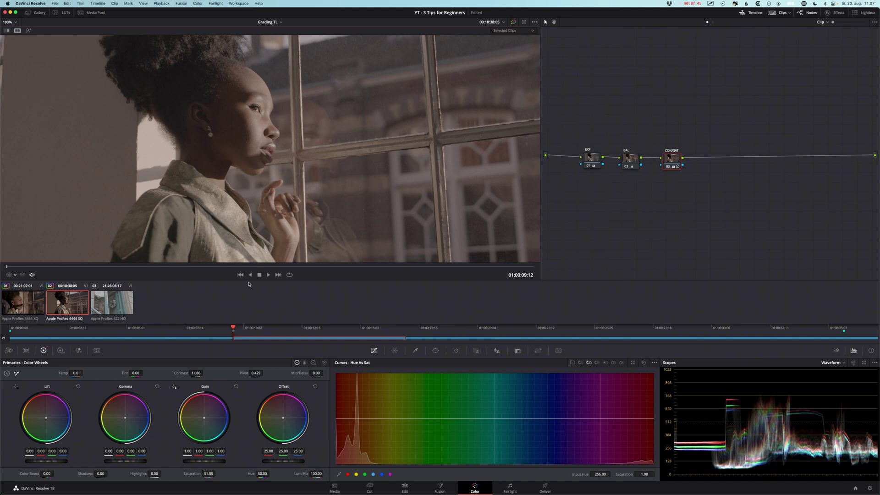
Bypass all grades and compare the first and second clips ungraded in the viewer.
key(shift+d)
click(32, 306)
click(50, 302)
click(37, 303)
click(48, 301)
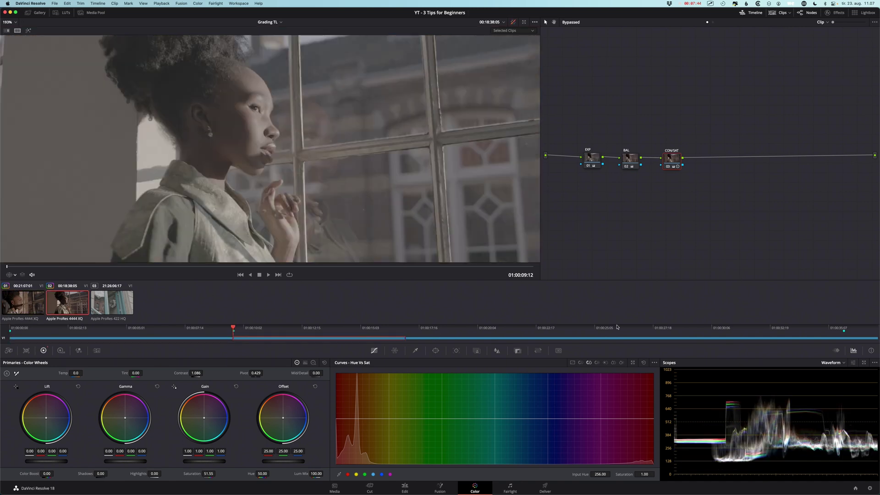
Switch the scope to Vectorscope and compare the traces of the first and second clips with grades bypassed.
click(841, 362)
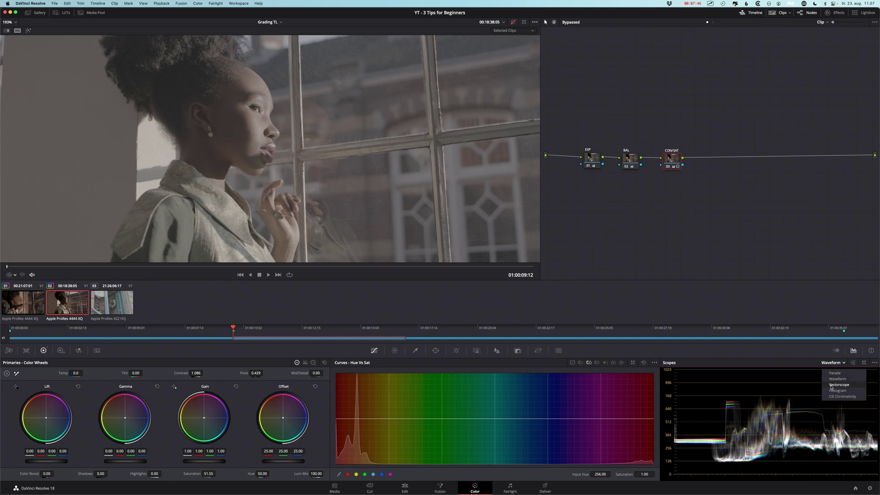
click(834, 381)
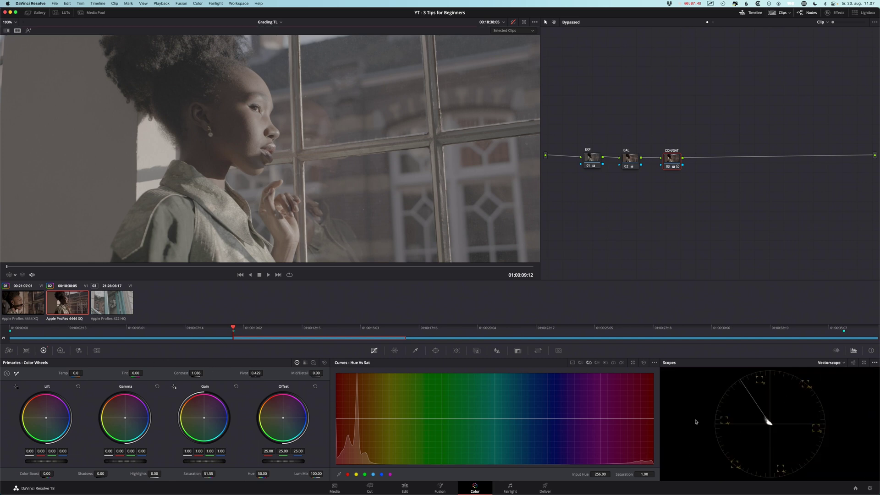
click(23, 306)
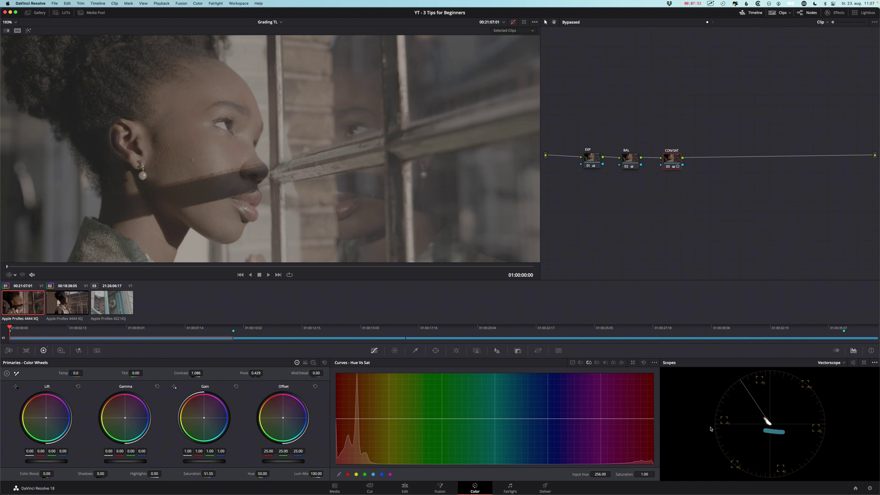
click(59, 301)
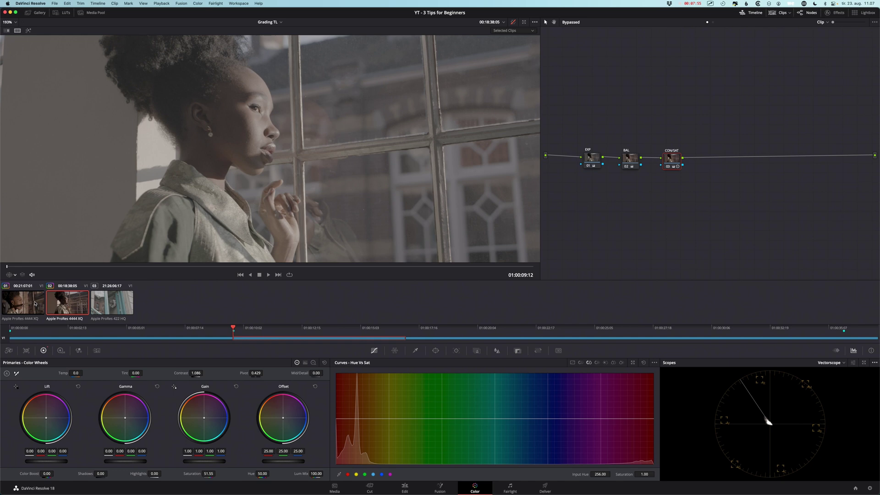
click(34, 303)
click(49, 304)
Turn the grades back on and set the red offset of the second clip's BAL node to 26.00.
key(shift+d)
click(631, 161)
key(KP_7)
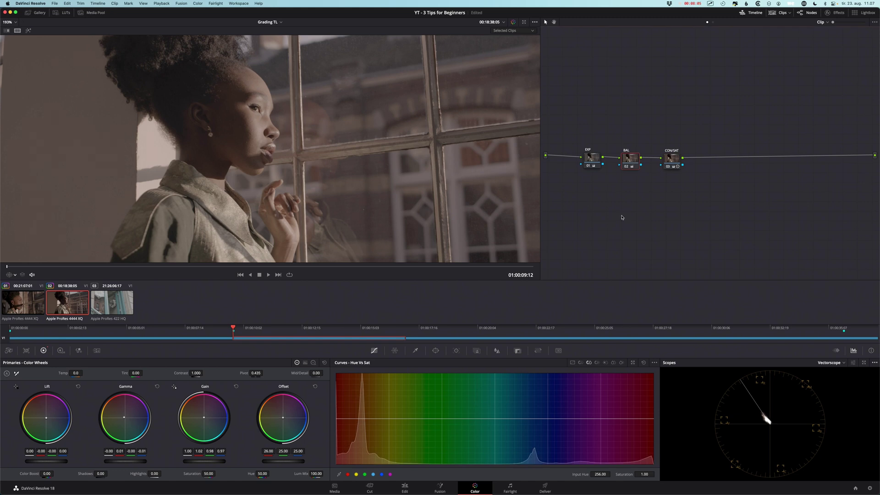
Set the blue gamma of the second clip's BAL node to -0.02 and show the first two clips side by side.
click(18, 301)
super+click(19, 301)
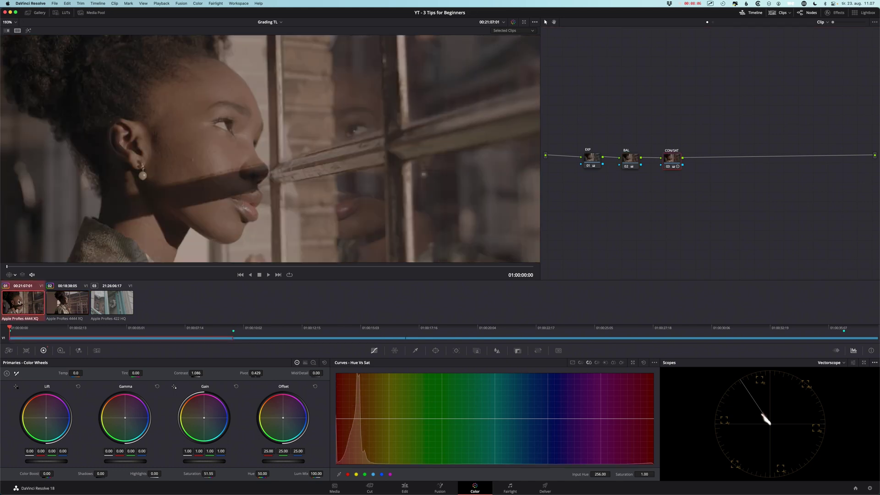
super+click(65, 302)
click(69, 302)
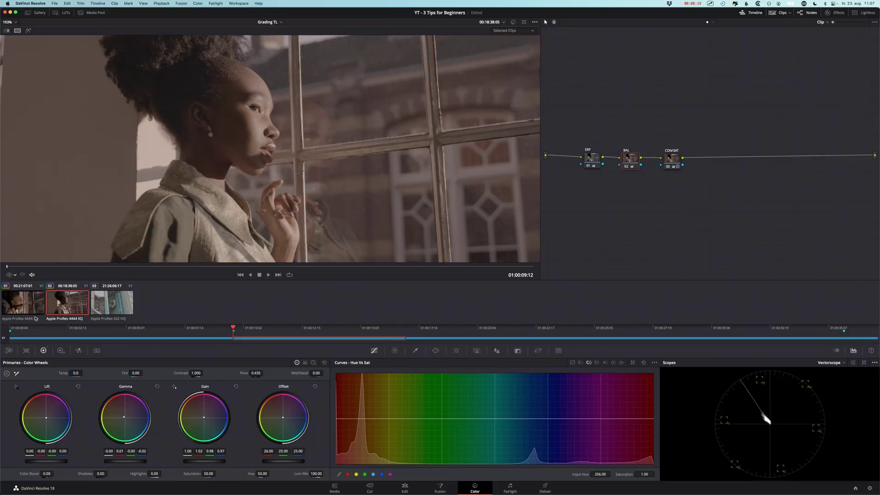
super+click(36, 312)
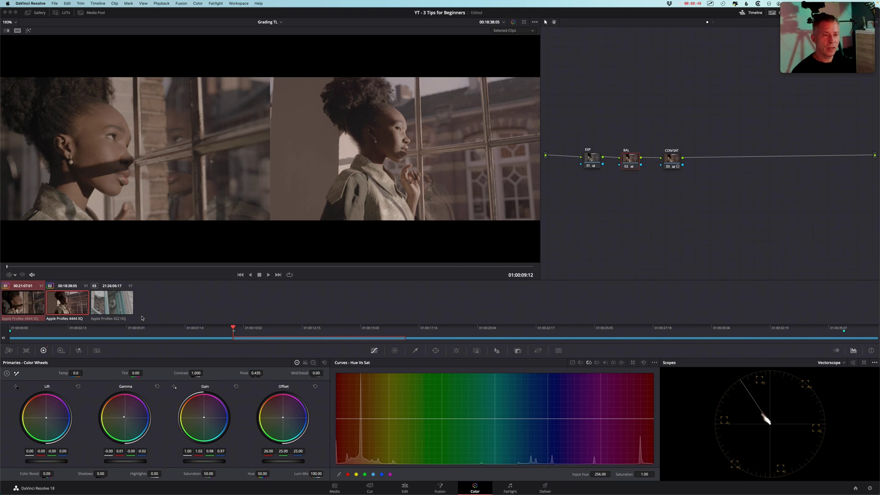
Go to the third clip's marked reference frame, add a serial node to its empty graph and fit the image in the viewer.
click(118, 310)
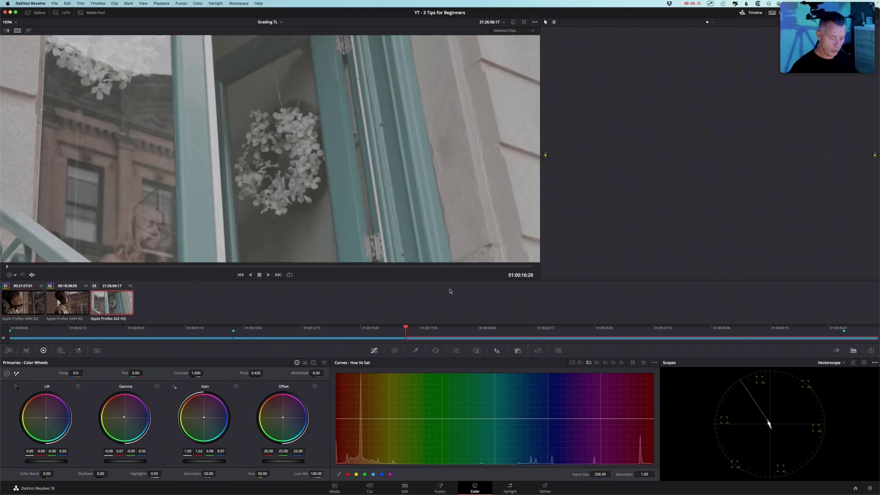
key(shift+Down)
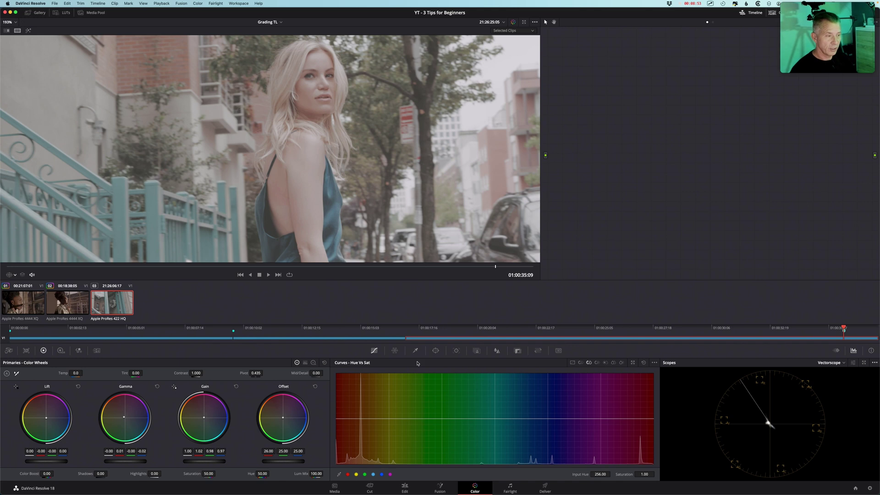
key(alt+s)
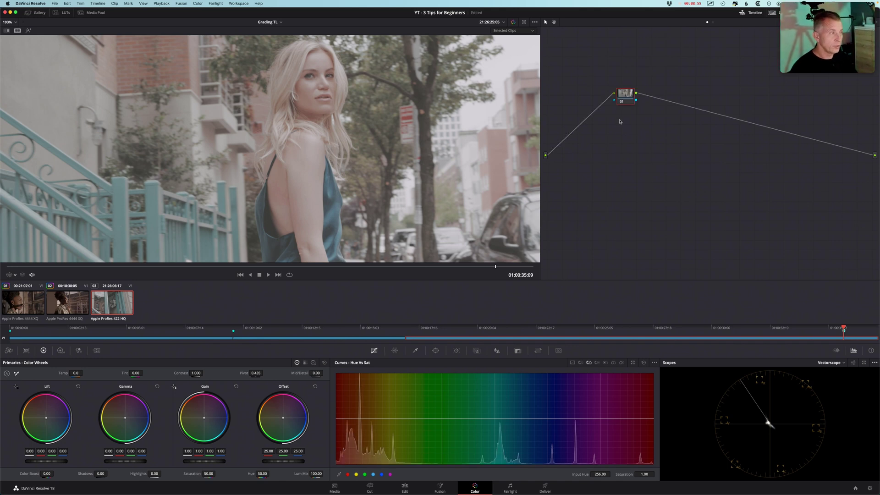
drag(625, 95, 601, 122)
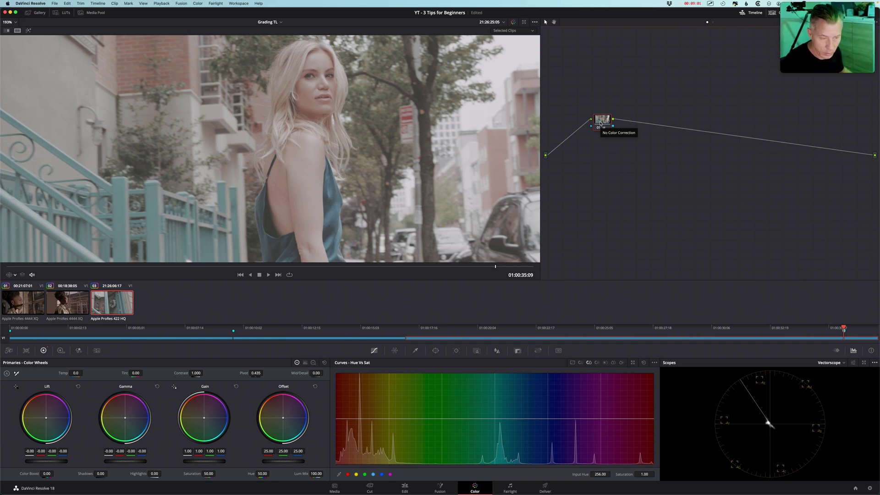
key(shift+z)
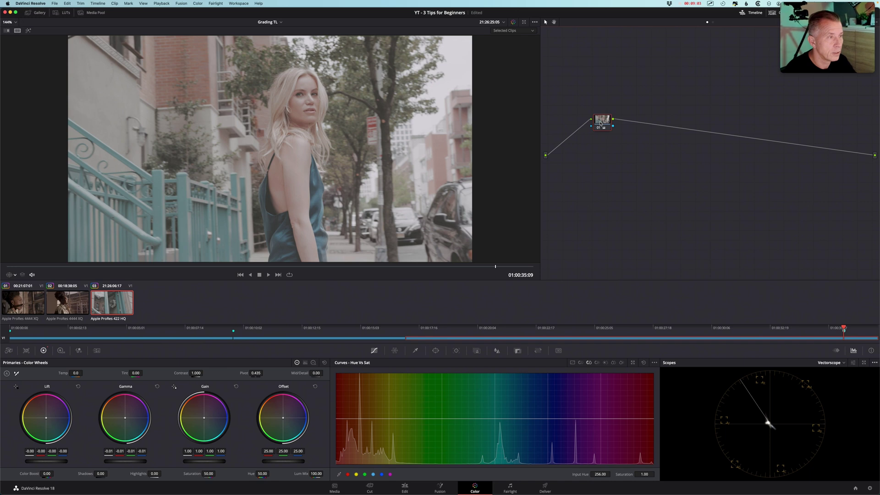
Using the Waveform scope, set lift to -0.10, gamma to 0.09 and gain to red 0.99, green 0.98, blue 1.03, and label the node EXP.
click(833, 362)
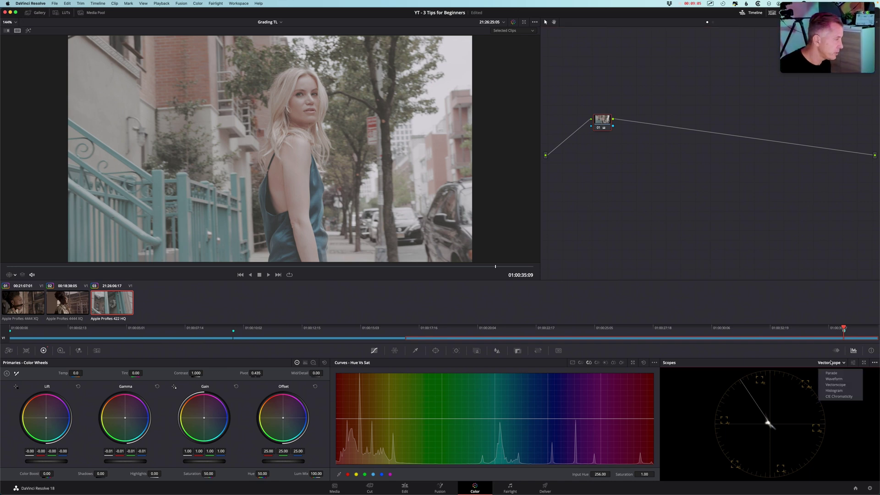
click(835, 373)
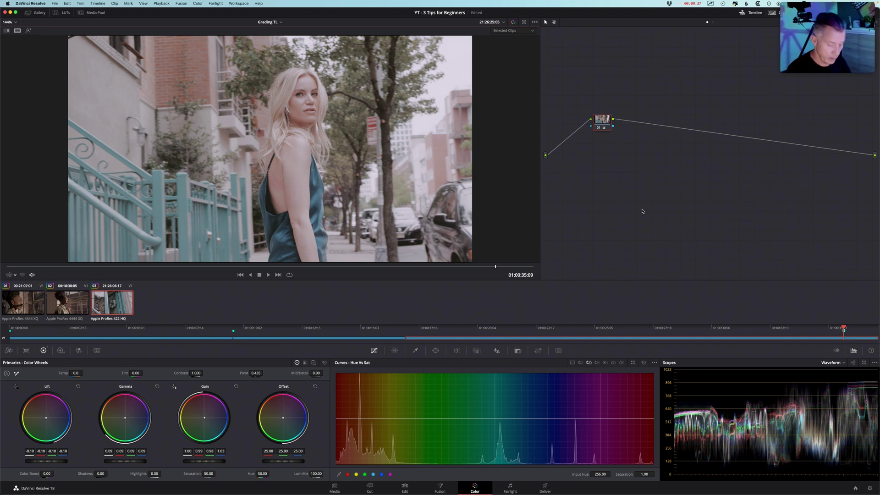
key(F2)
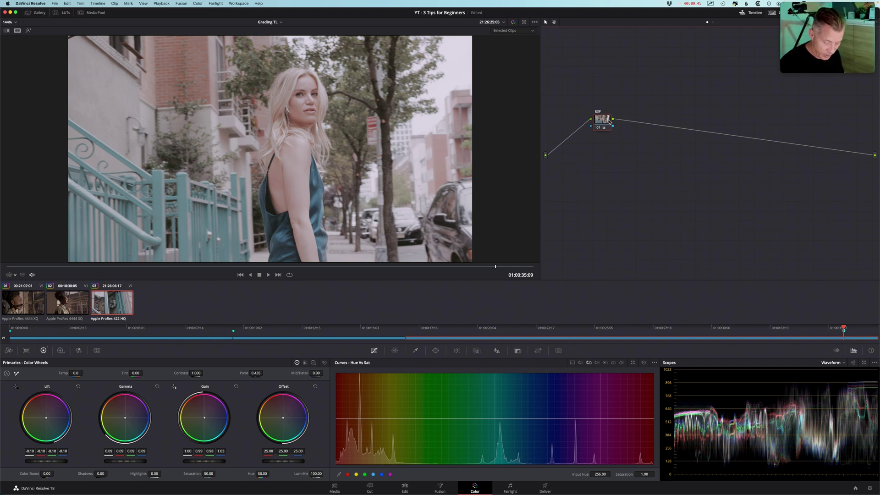
Add a second serial node after EXP on the third clip and label it BAL/CONT.
key(alt+s)
text(BAL)
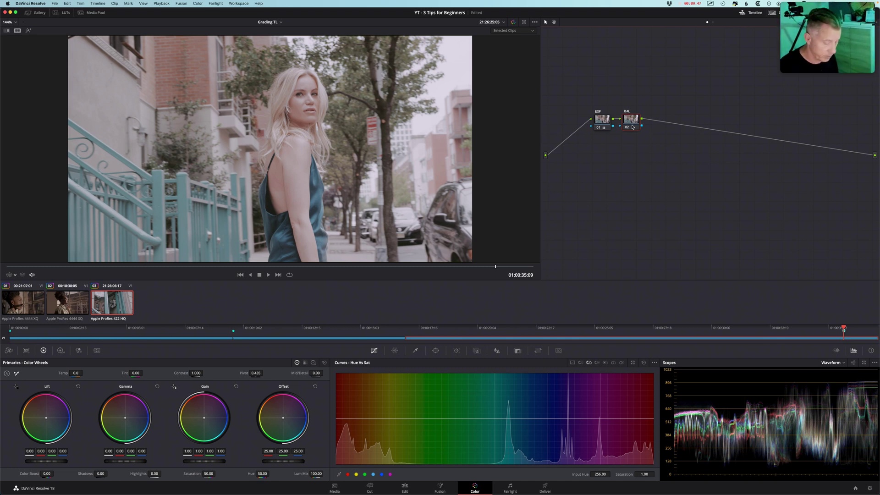
key(BackSpace)
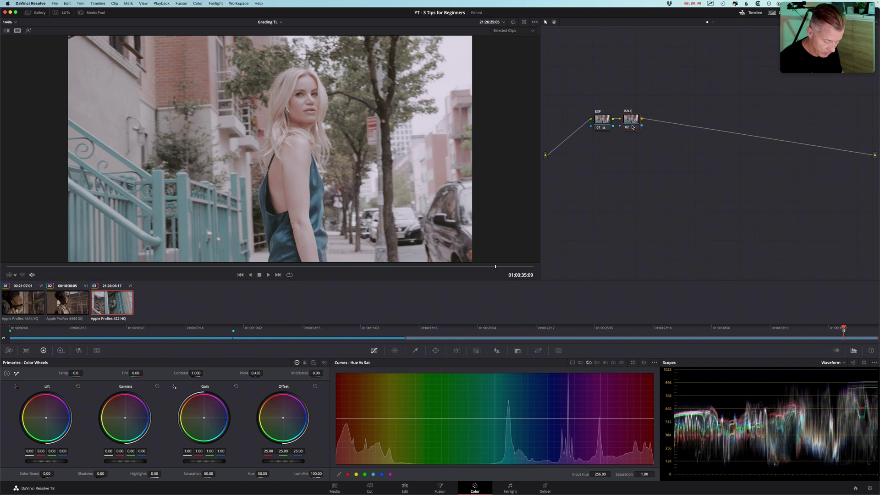
key(Return)
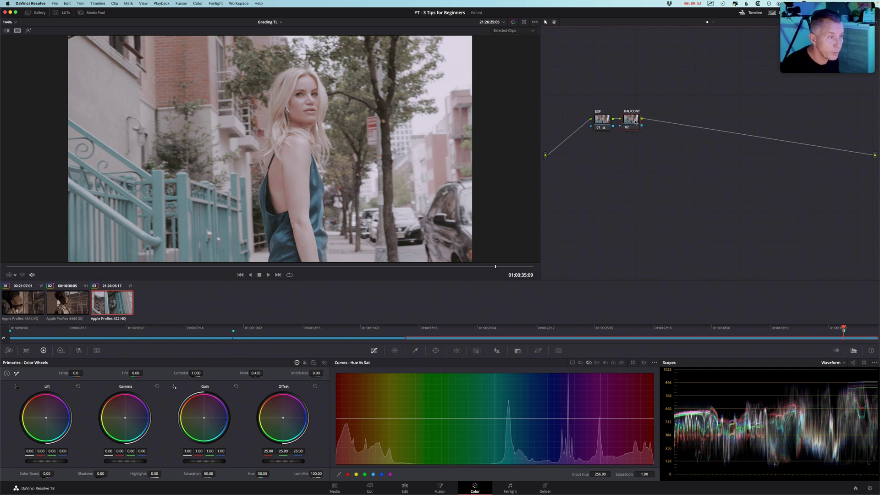